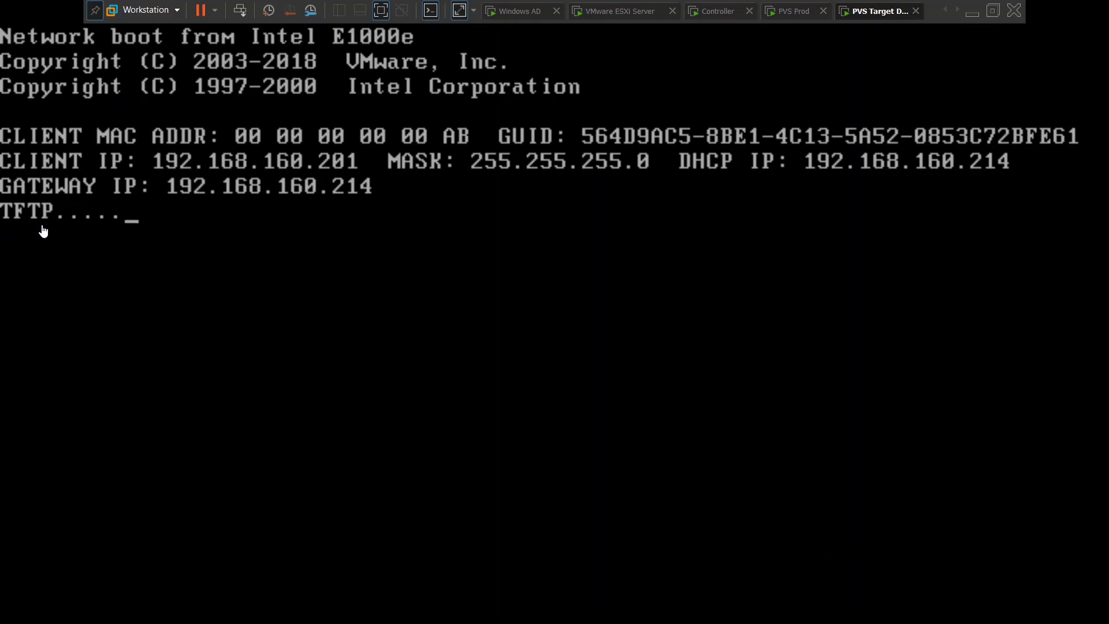
Step: Reset the PVS Target virtual machine from its tab menu so it network-boots again
left_click(297, 229)
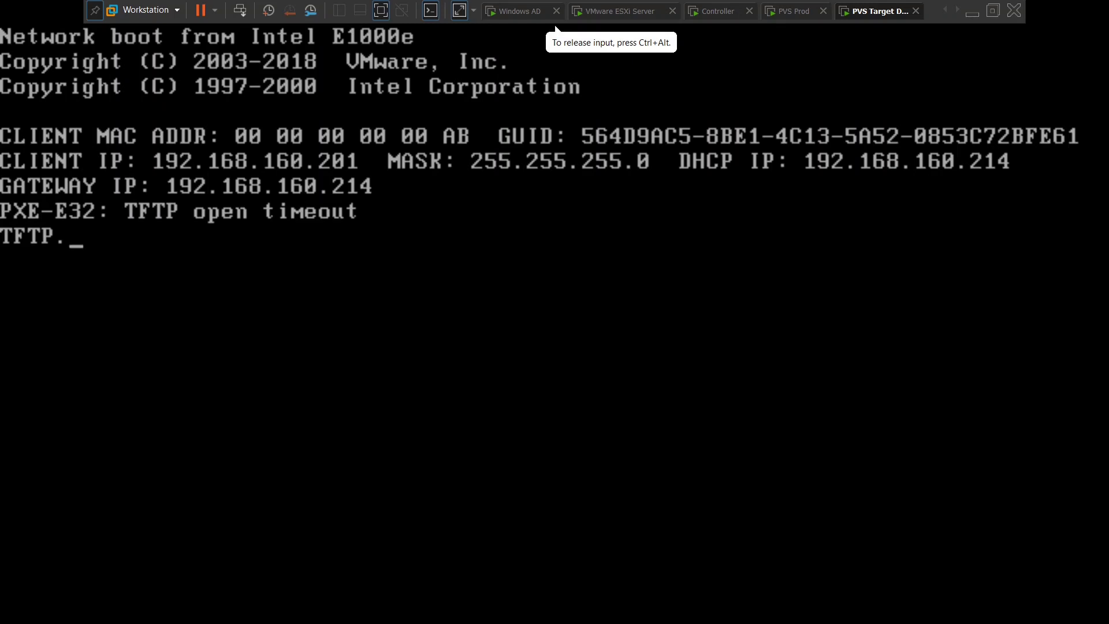
key("ctrl+alt")
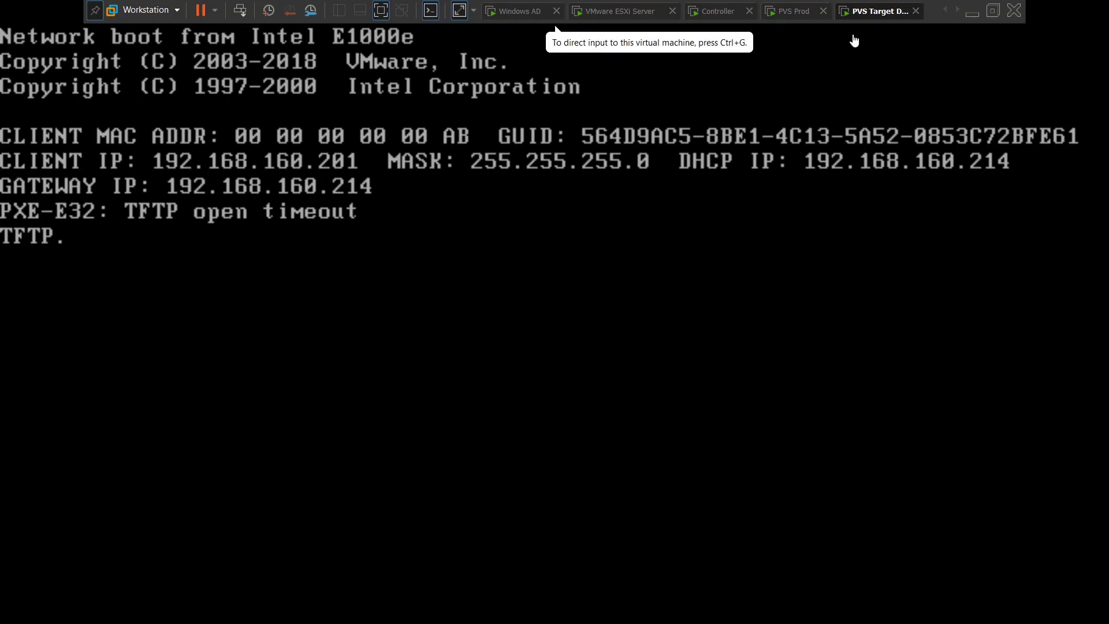
right_click(878, 13)
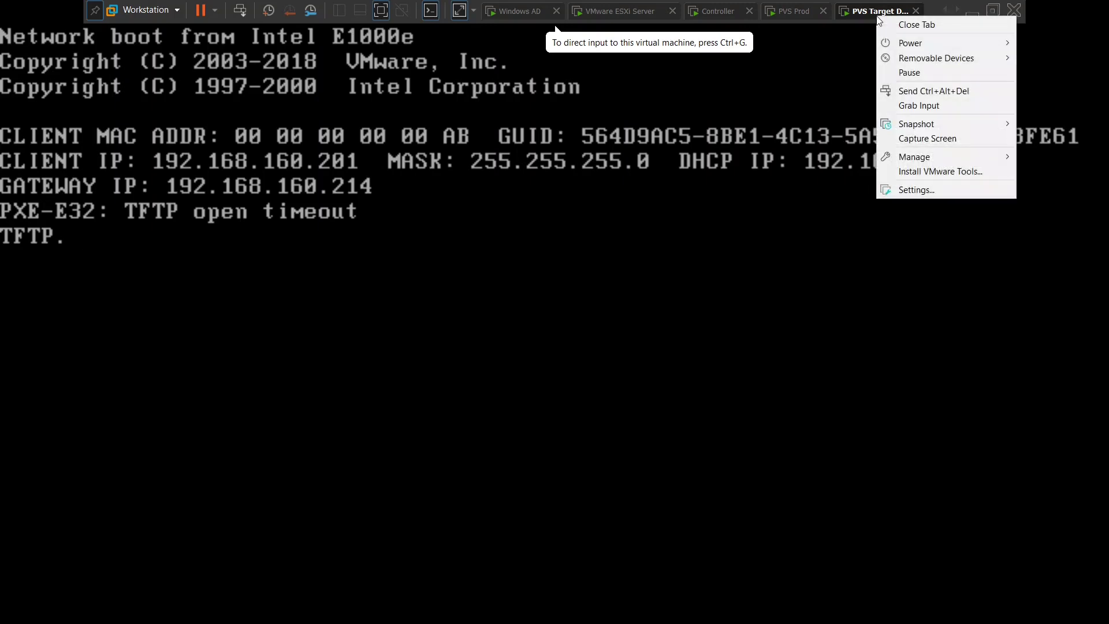
mouse_move(913, 44)
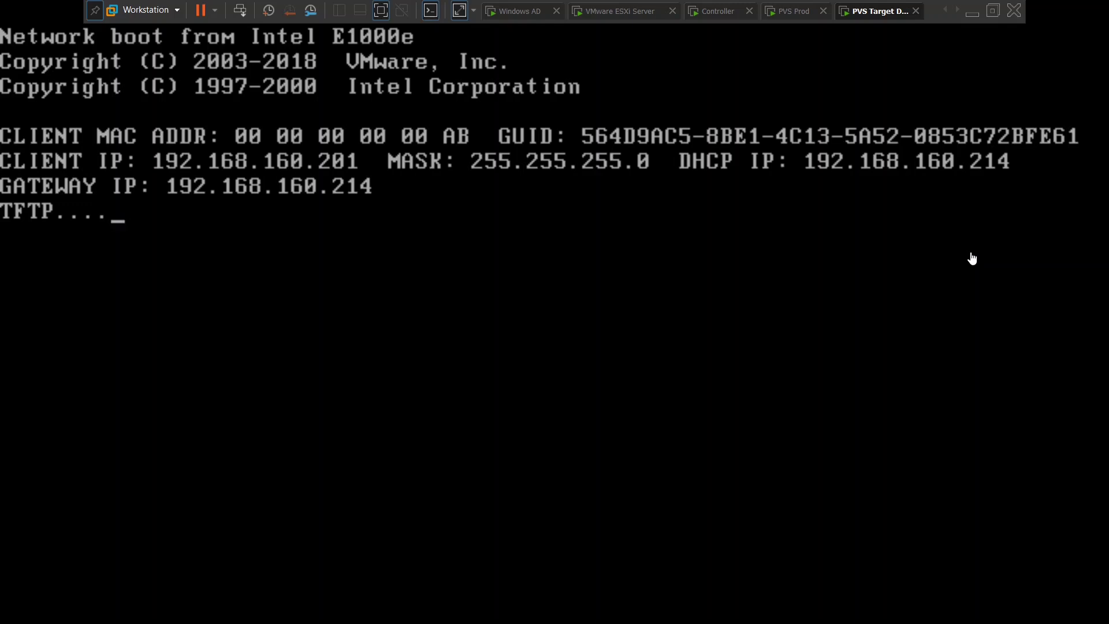
Step: On PVS Prod, connect the Provisioning Services Console to the farm on localhost
left_click(795, 13)
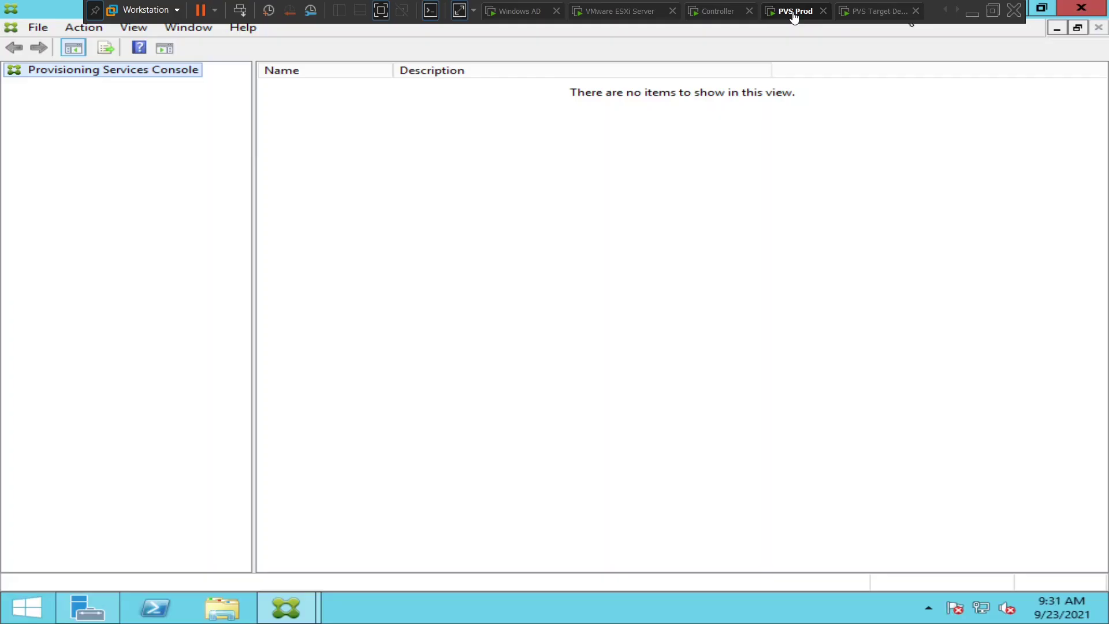
left_click(76, 104)
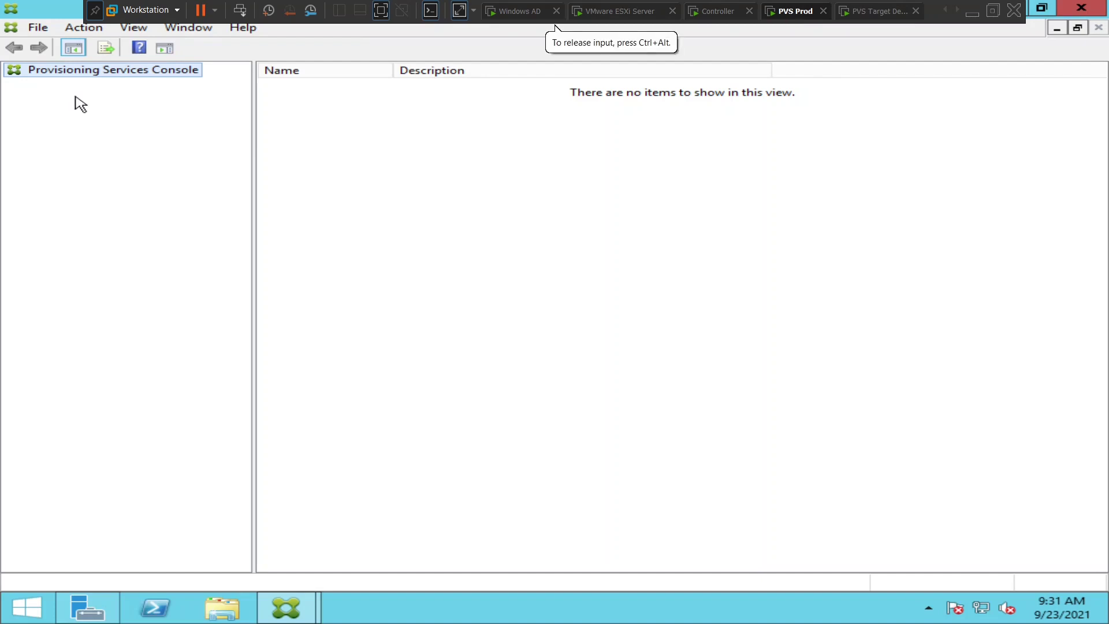
right_click(109, 73)
left_click(171, 87)
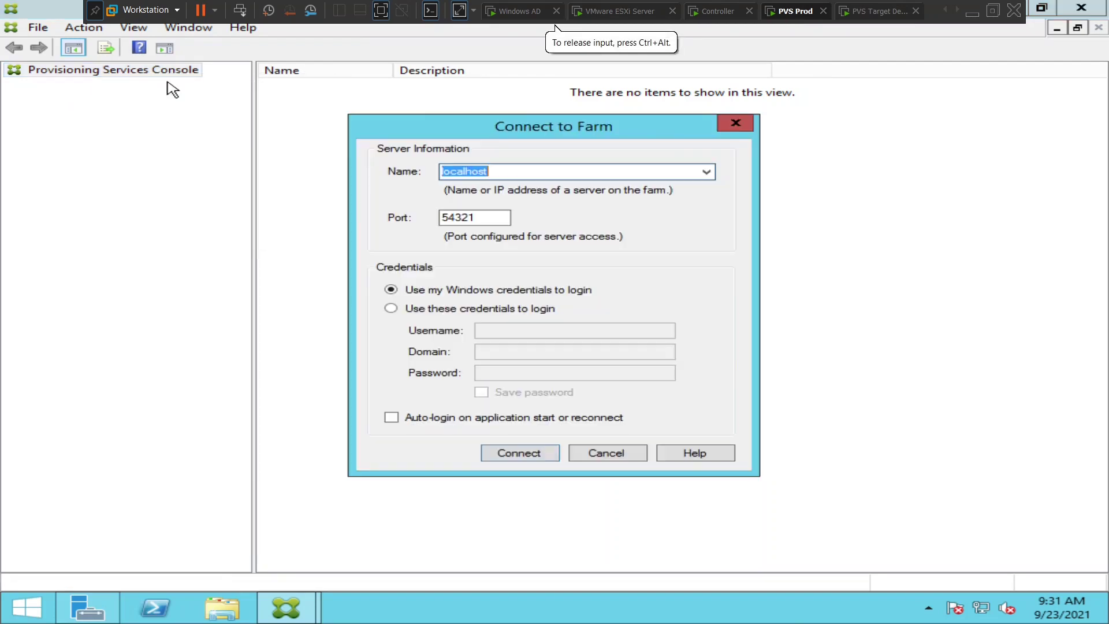
left_click(526, 459)
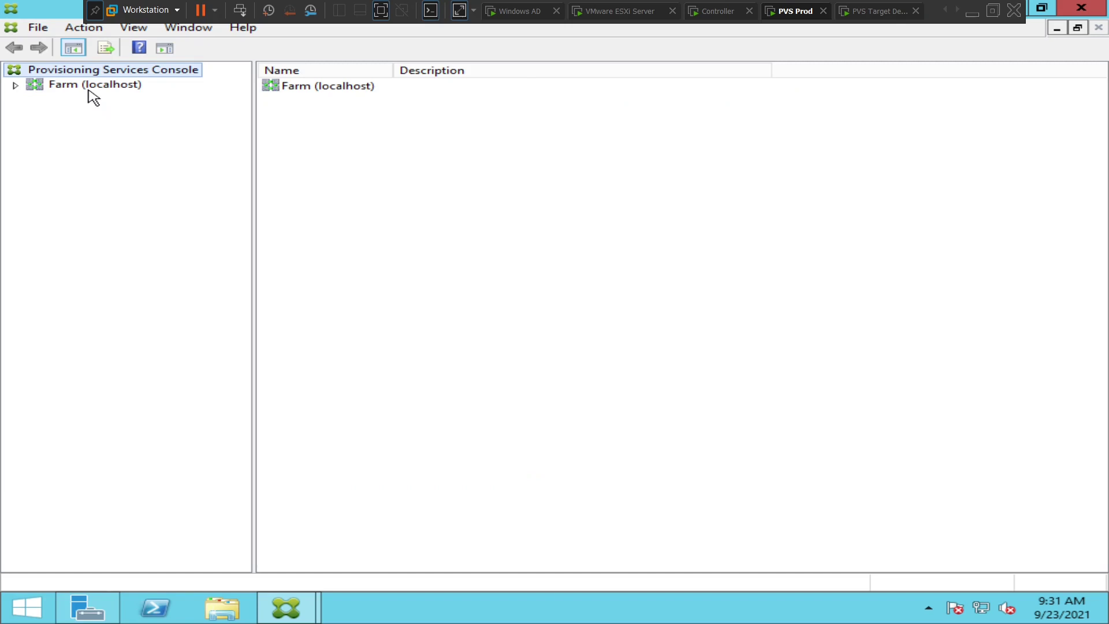
Step: Expand Farm > Sites > Site, review the PVS server and Views, and check the target's boot screen
double_click(89, 88)
double_click(82, 99)
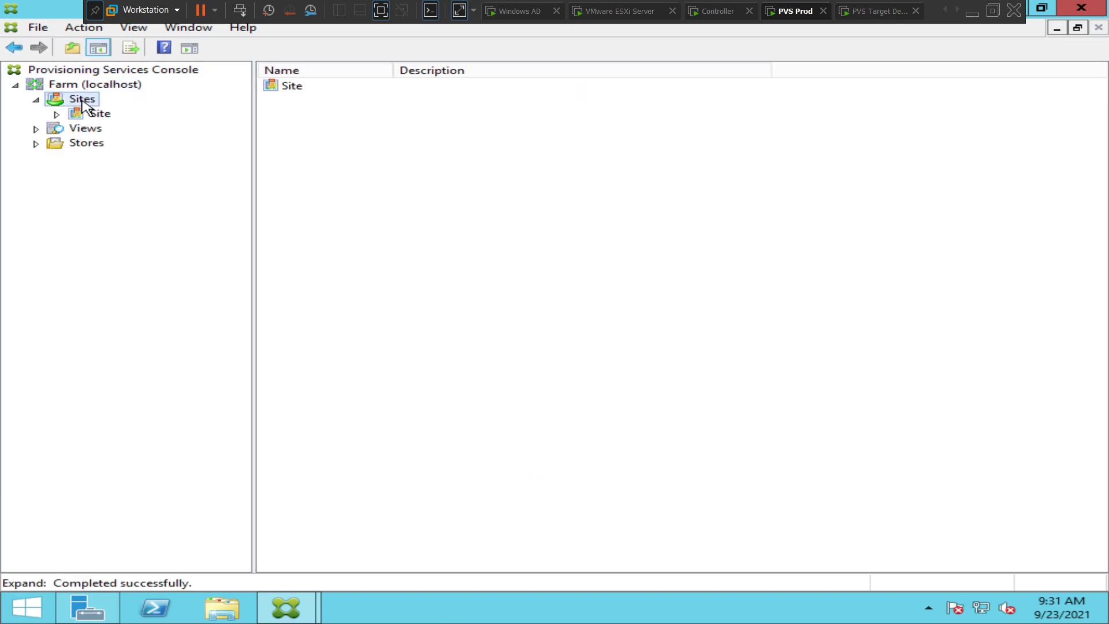
double_click(96, 113)
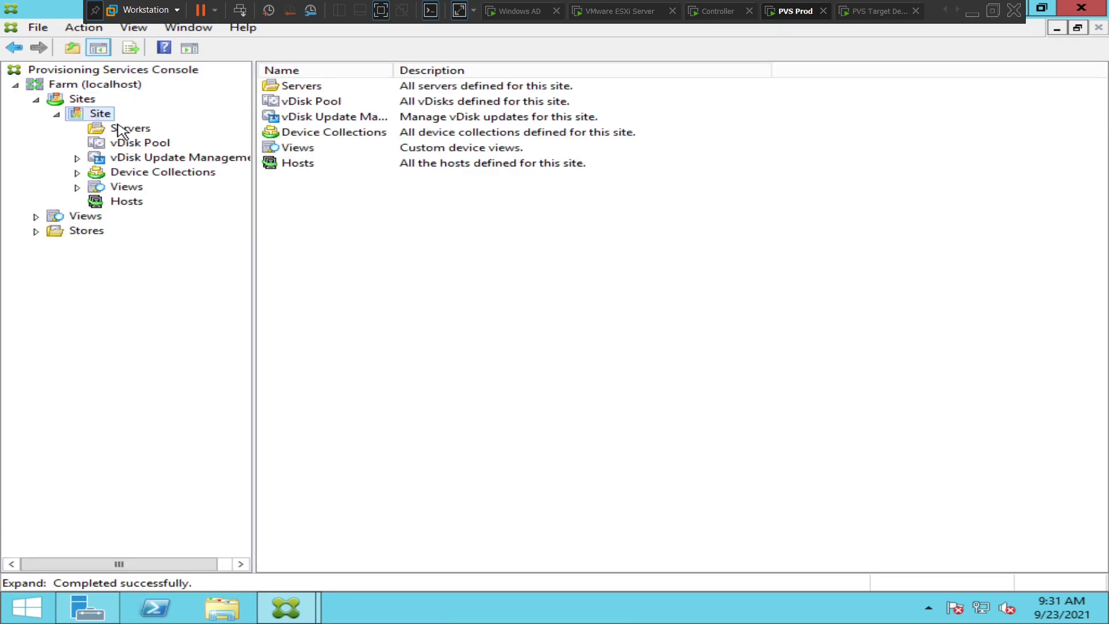
left_click(121, 130)
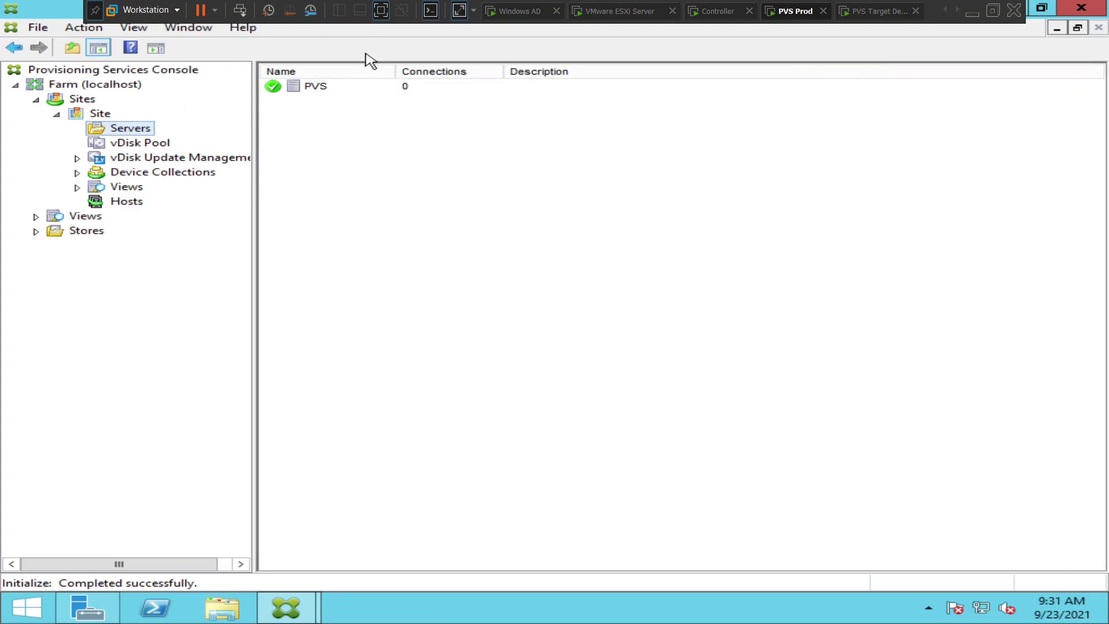
left_click(324, 87)
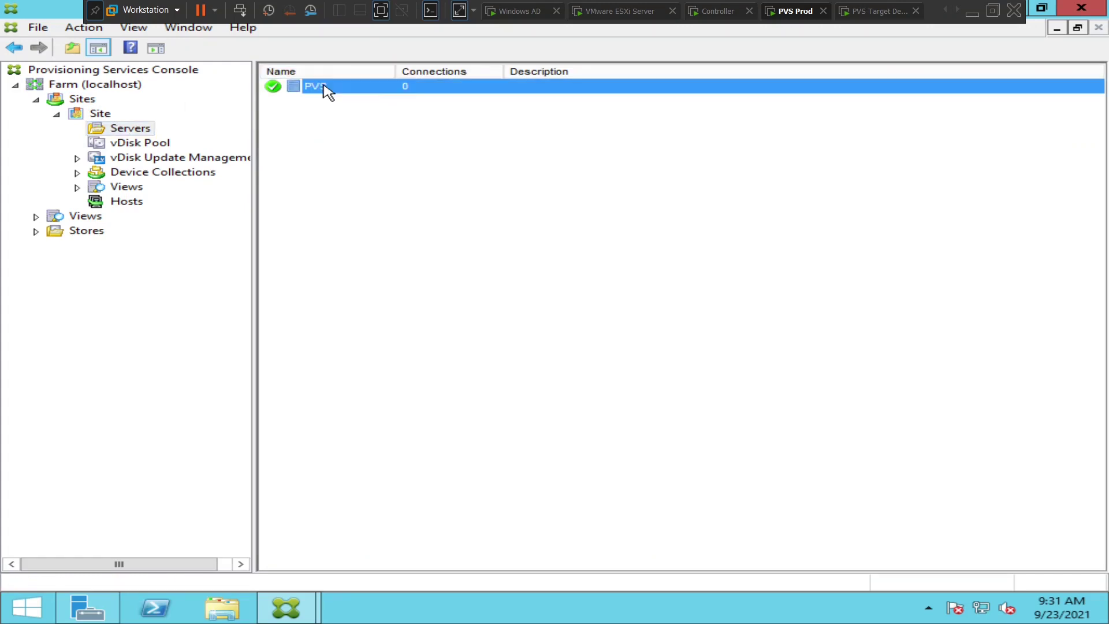
left_click(119, 186)
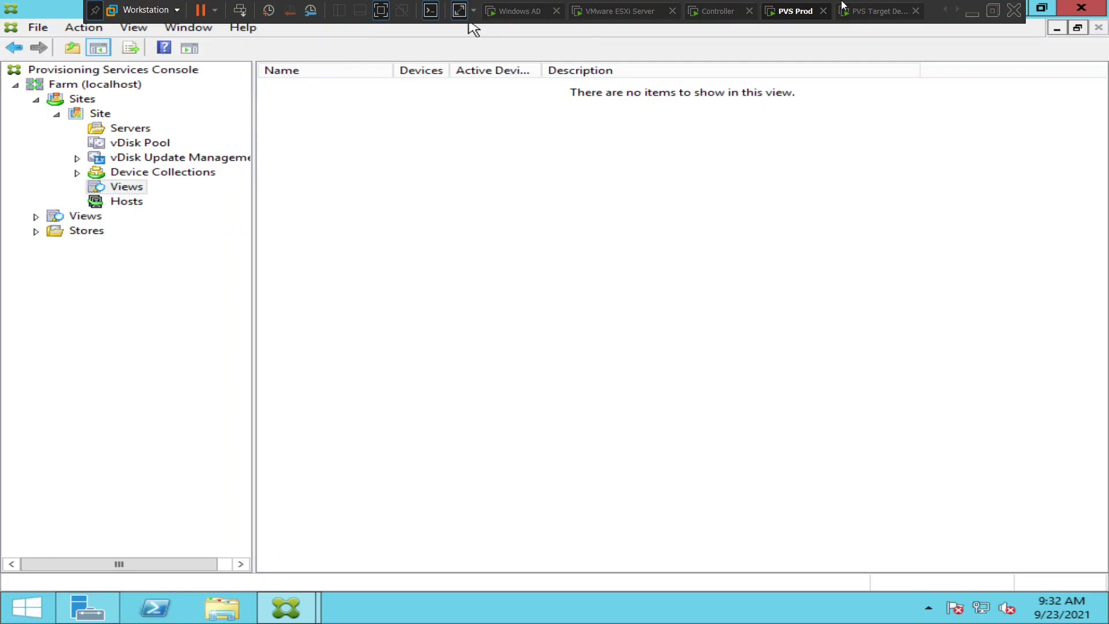
left_click(868, 13)
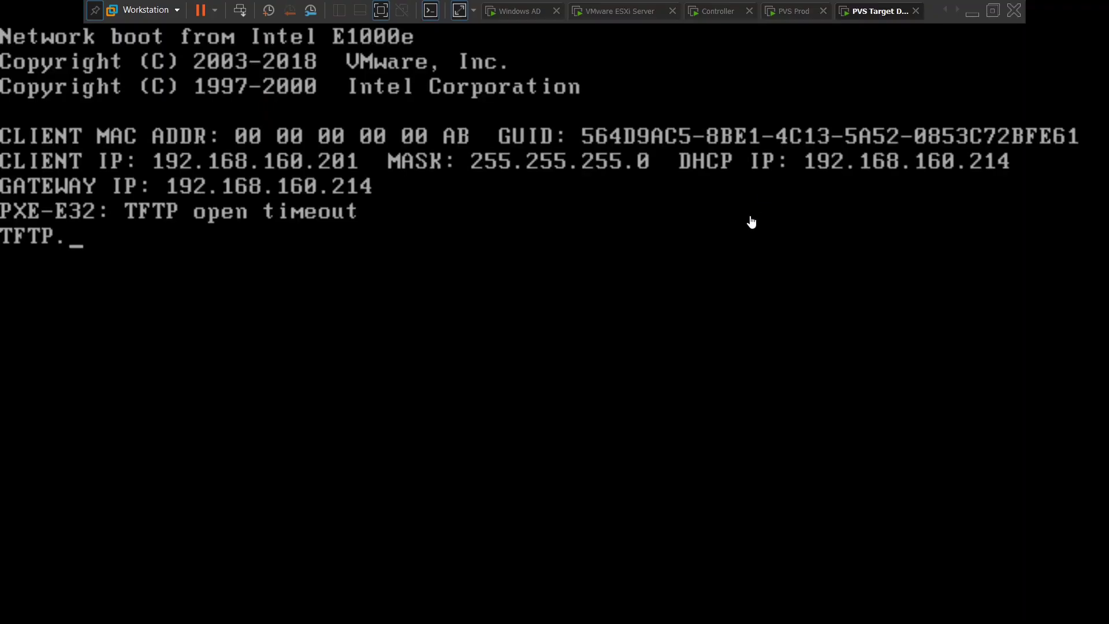
left_click(792, 11)
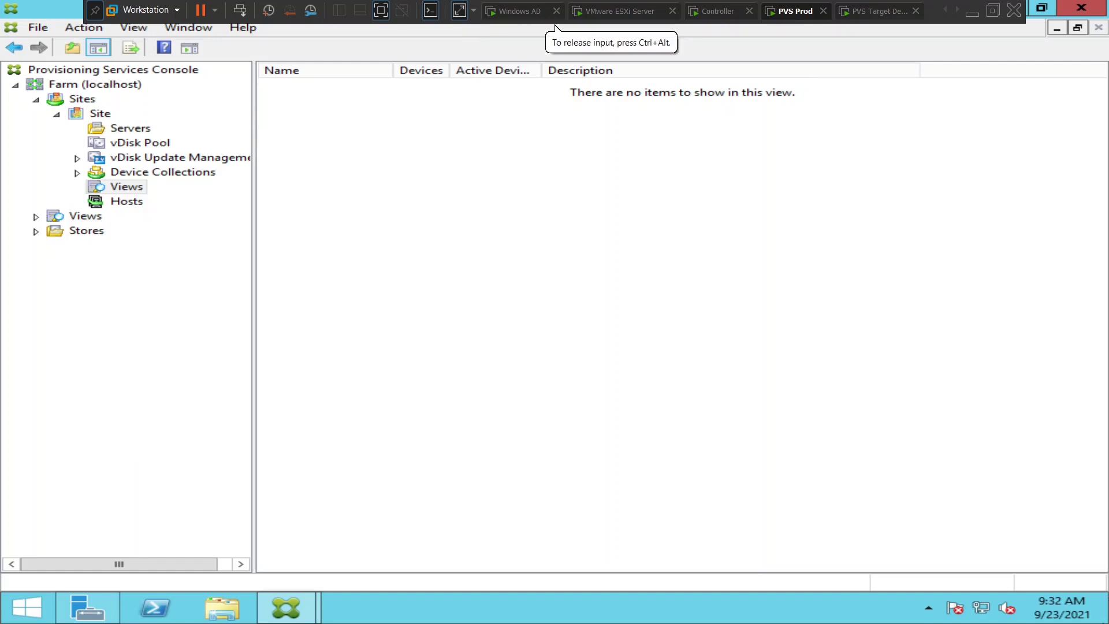
Step: Search for 'services' and open the Windows Services console on PVS Prod
mouse_move(1098, 619)
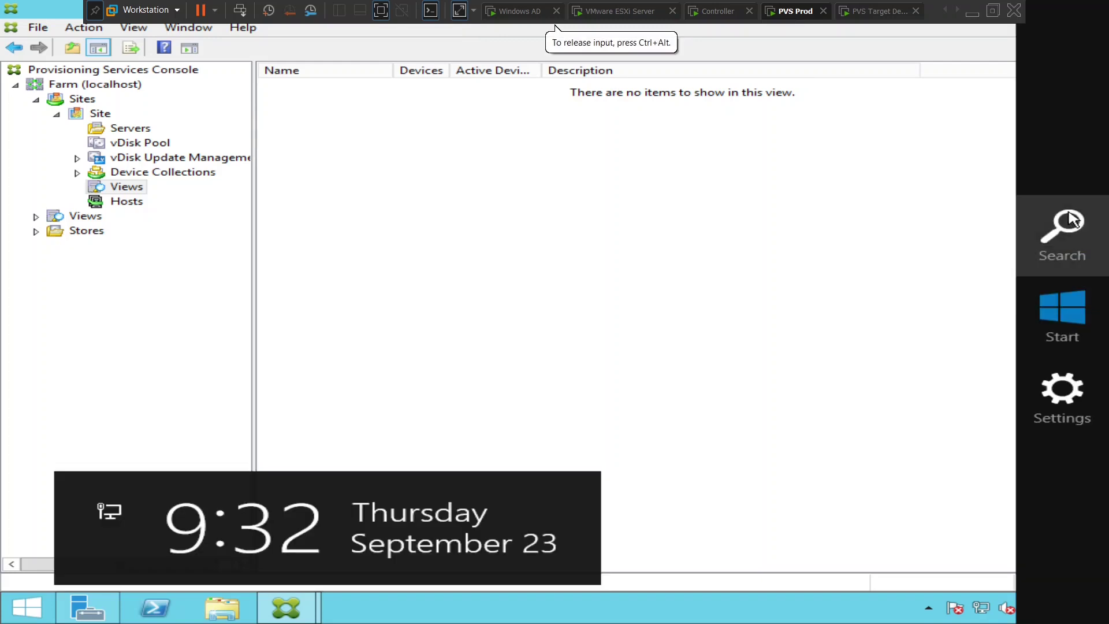
left_click(1074, 219)
type("ser")
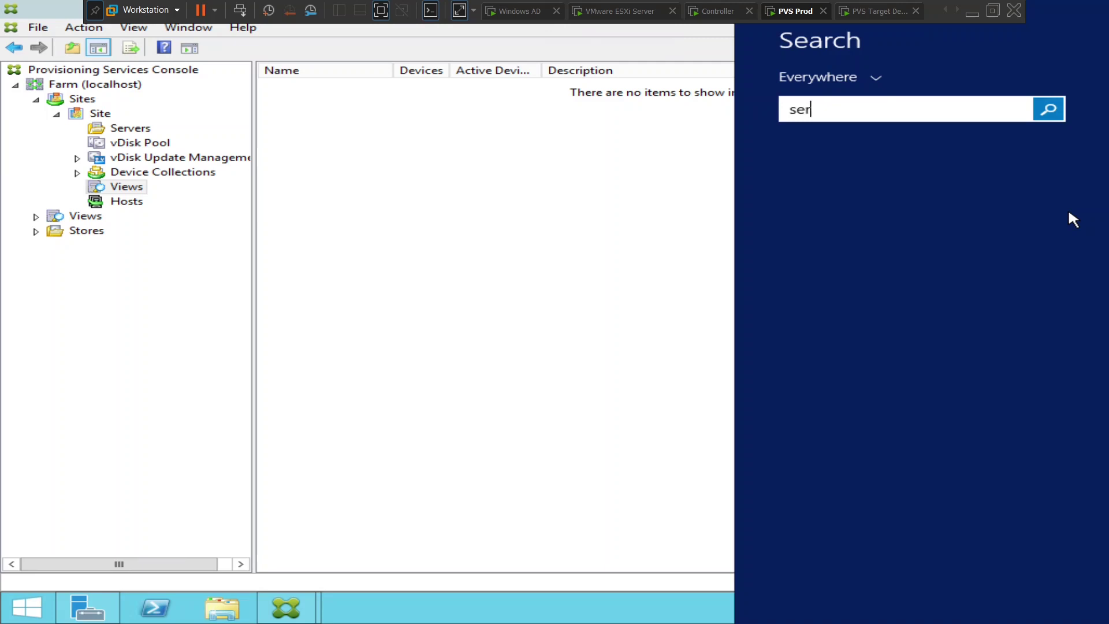
type("vices Console")
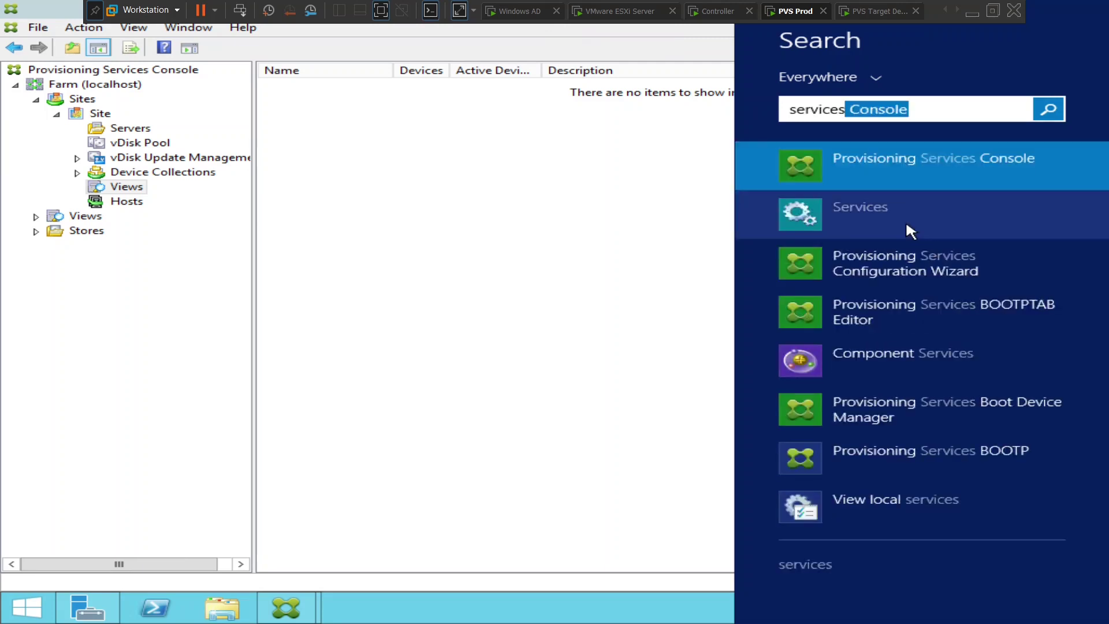
left_click(906, 226)
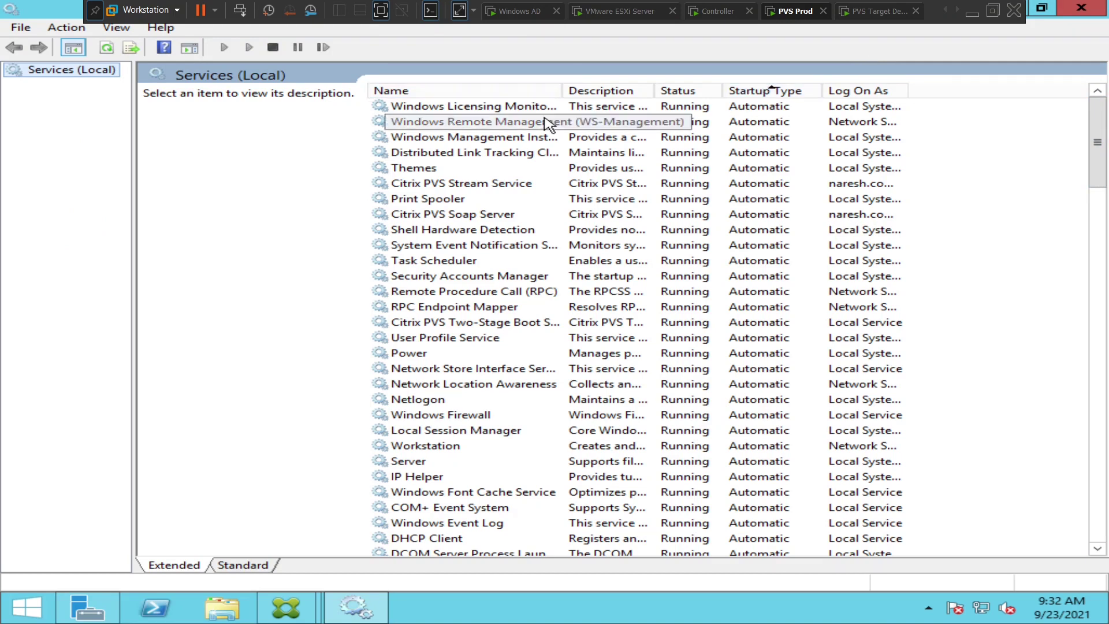
Step: Start the Software Protection service and sort the services list by Startup Type
left_click(499, 218)
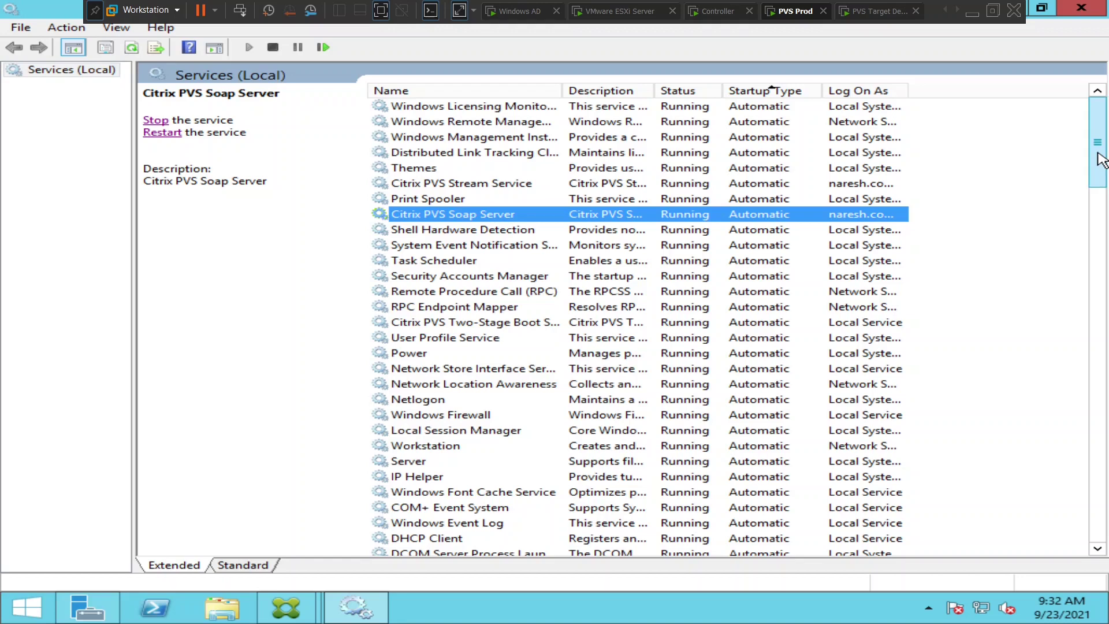
left_click_drag(1098, 161, 1104, 230)
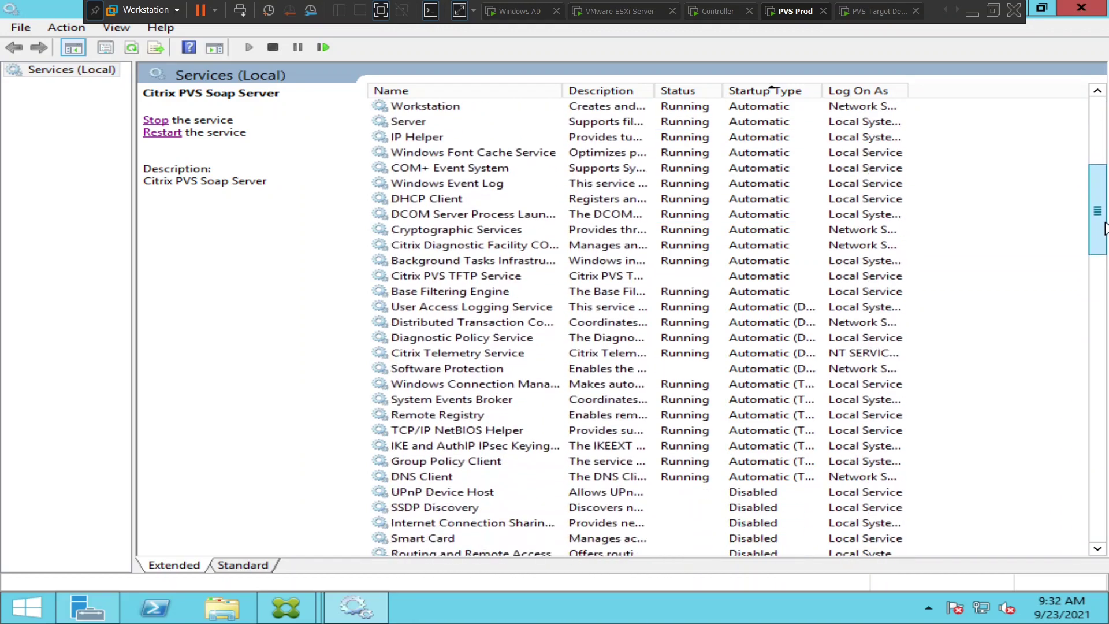
left_click(453, 369)
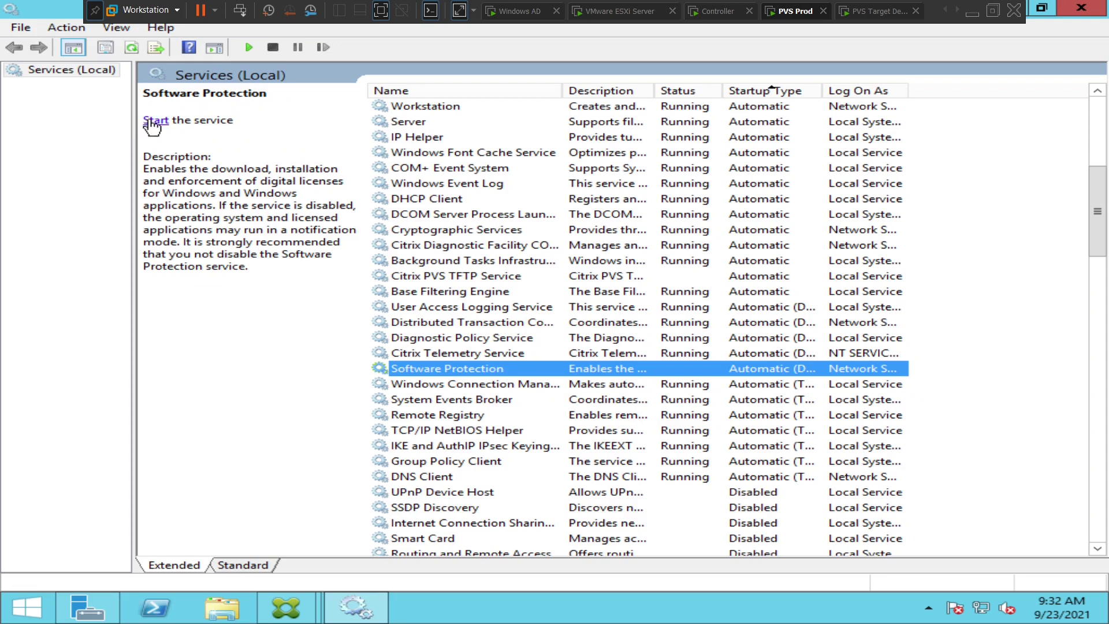
left_click(150, 120)
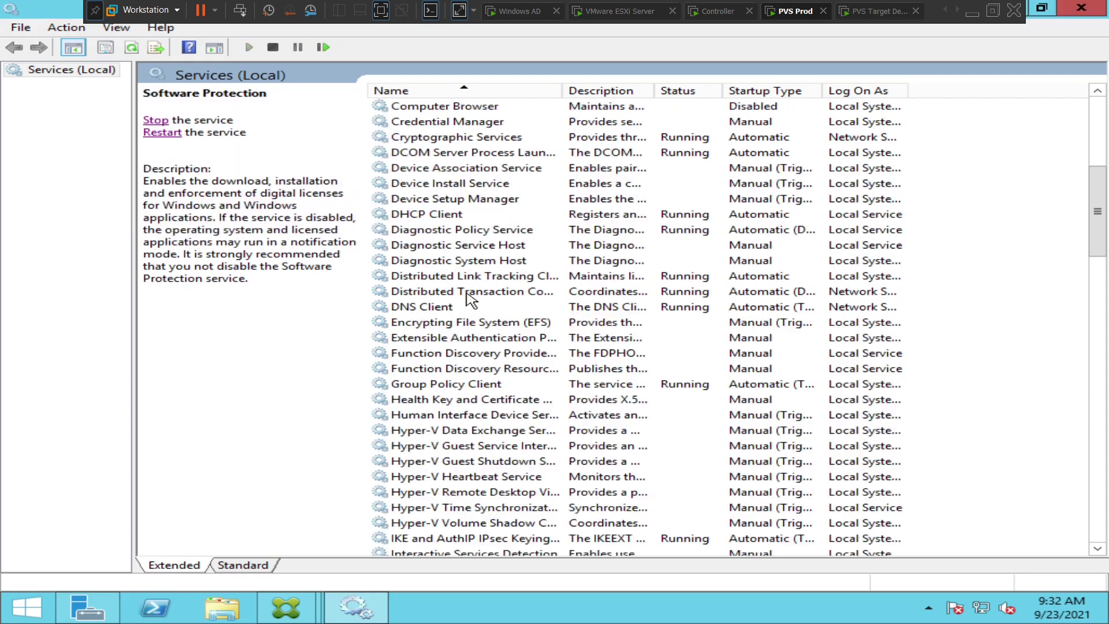
left_click(783, 93)
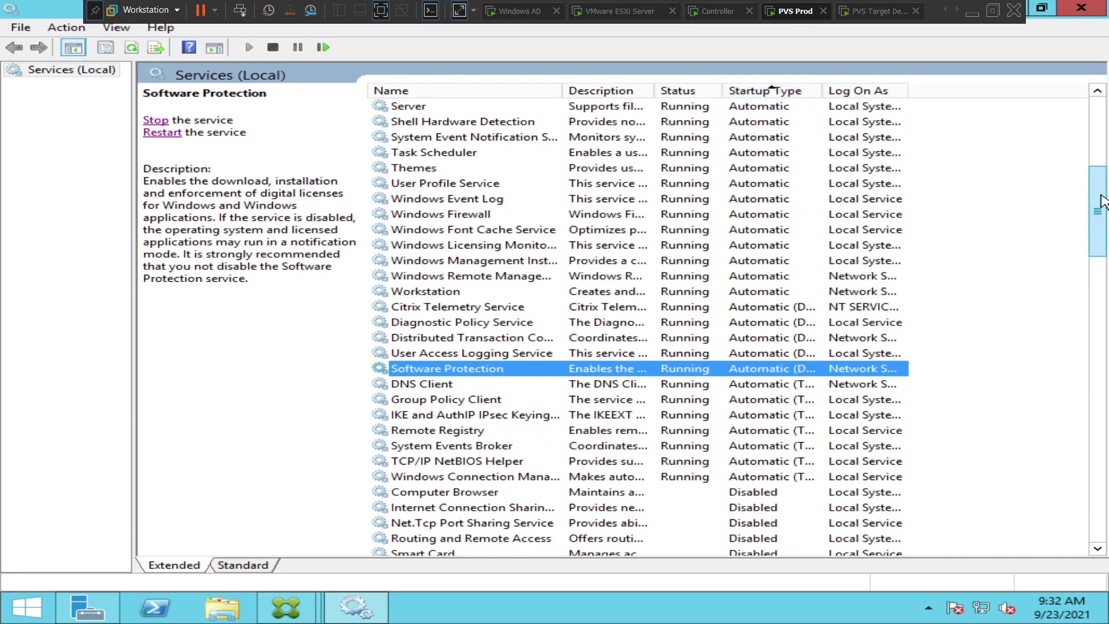
left_click_drag(1101, 192, 1101, 134)
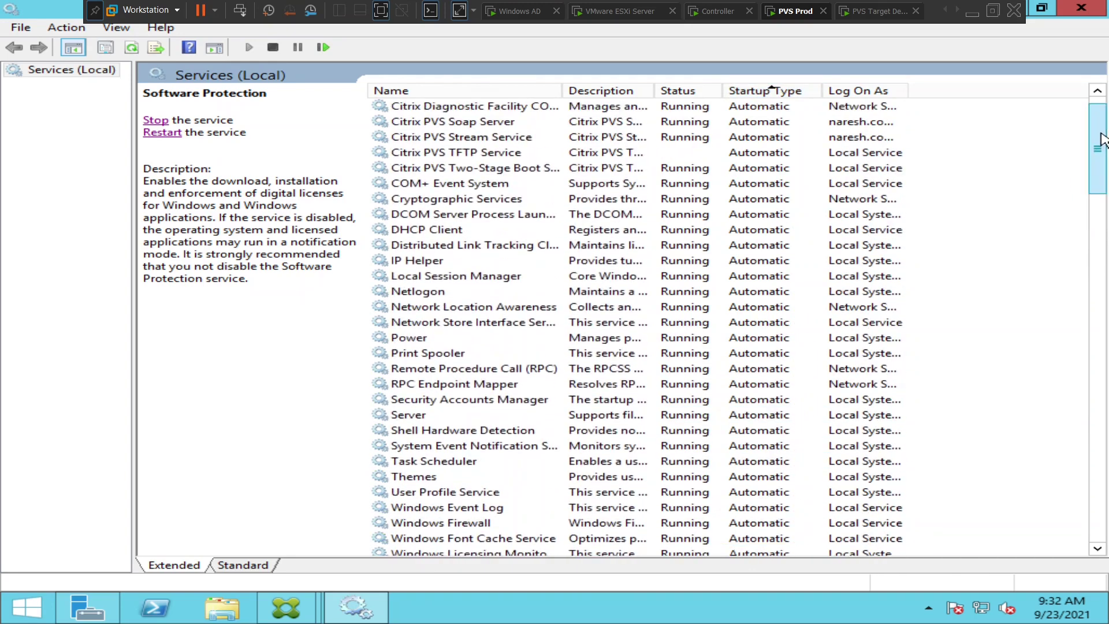
Step: Start the Citrix PVS TFTP Service and re-sort the list with Automatic services first
left_click(422, 154)
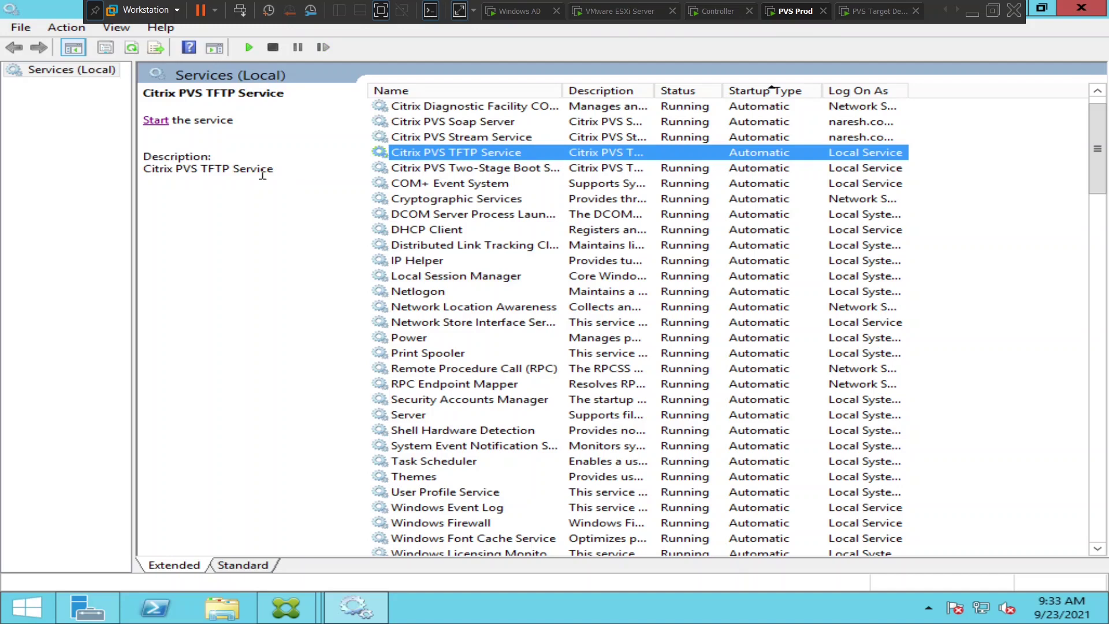
left_click(156, 120)
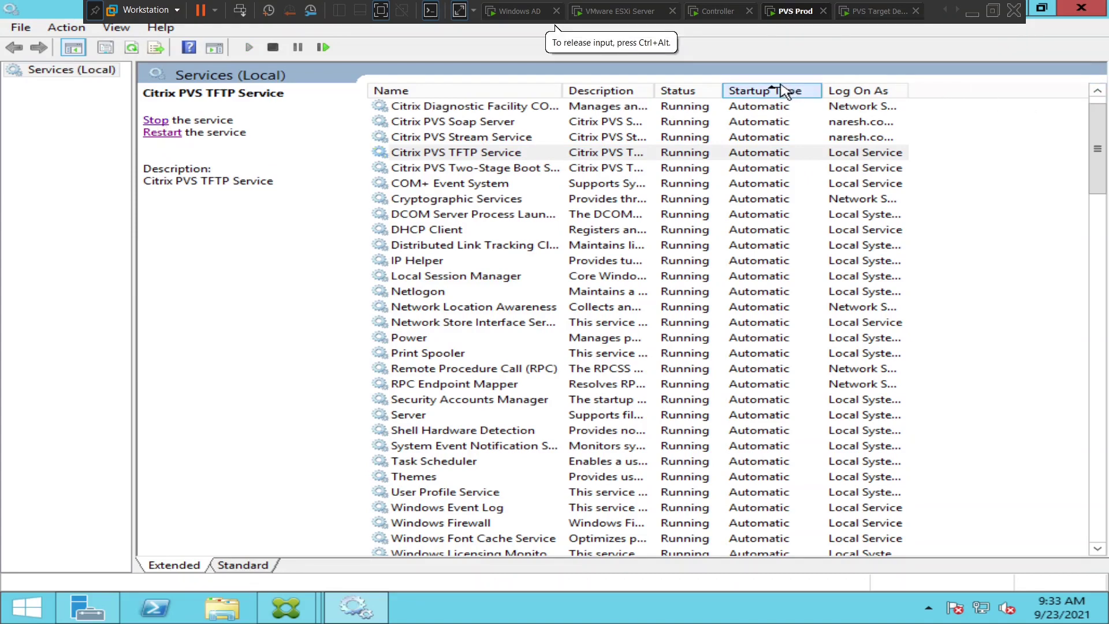
left_click(777, 93)
left_click(779, 93)
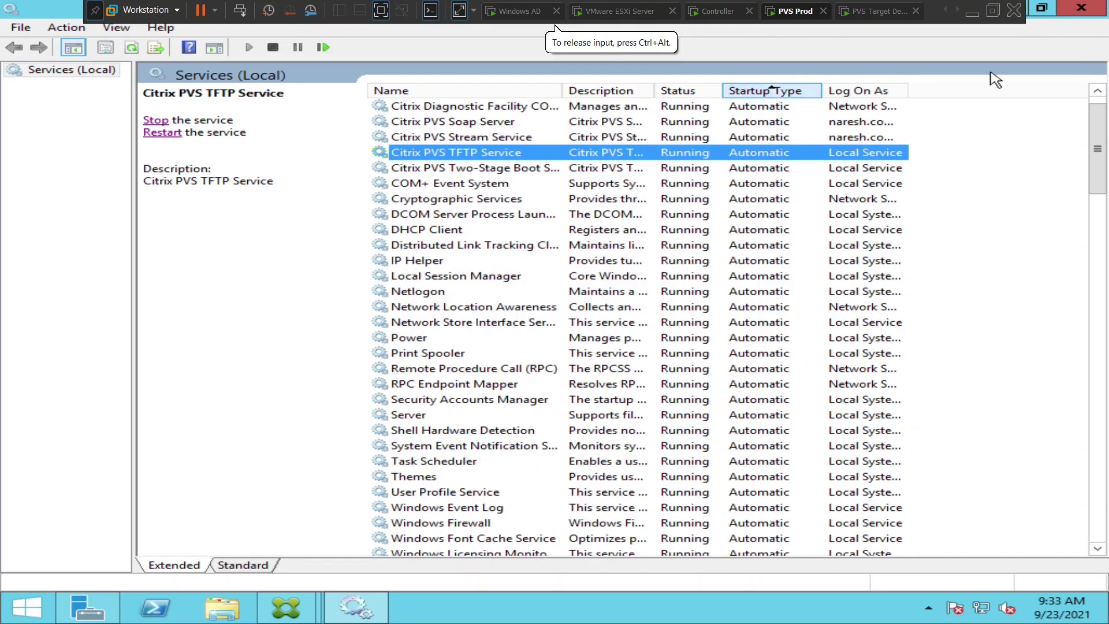
Step: Start the stopped Software Protection service again
left_click_drag(1101, 144, 1103, 215)
left_click(418, 325)
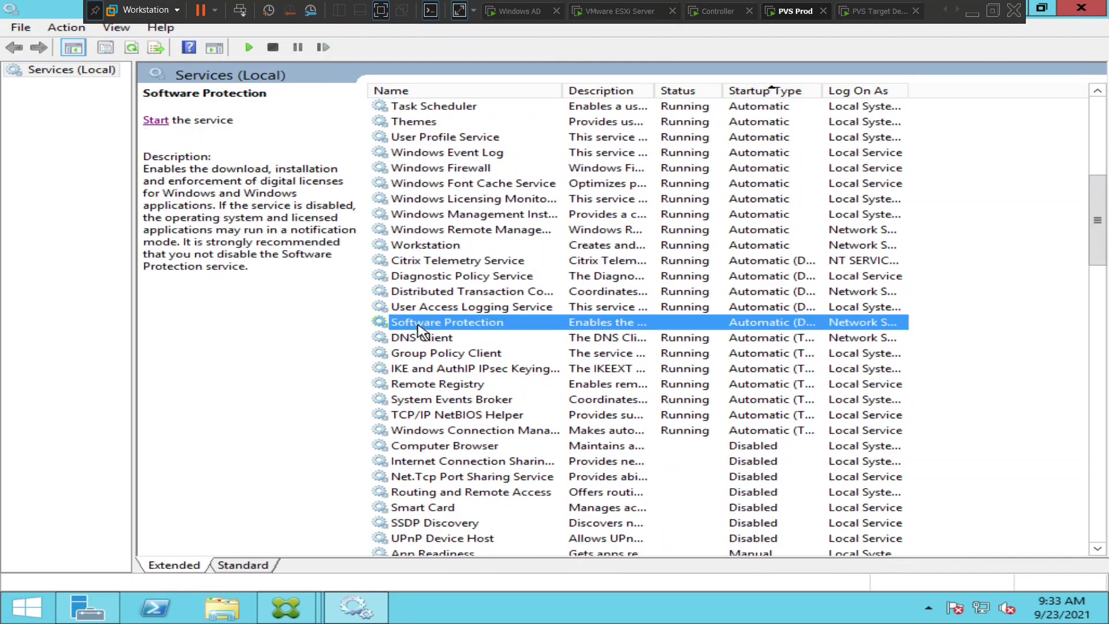
left_click(156, 121)
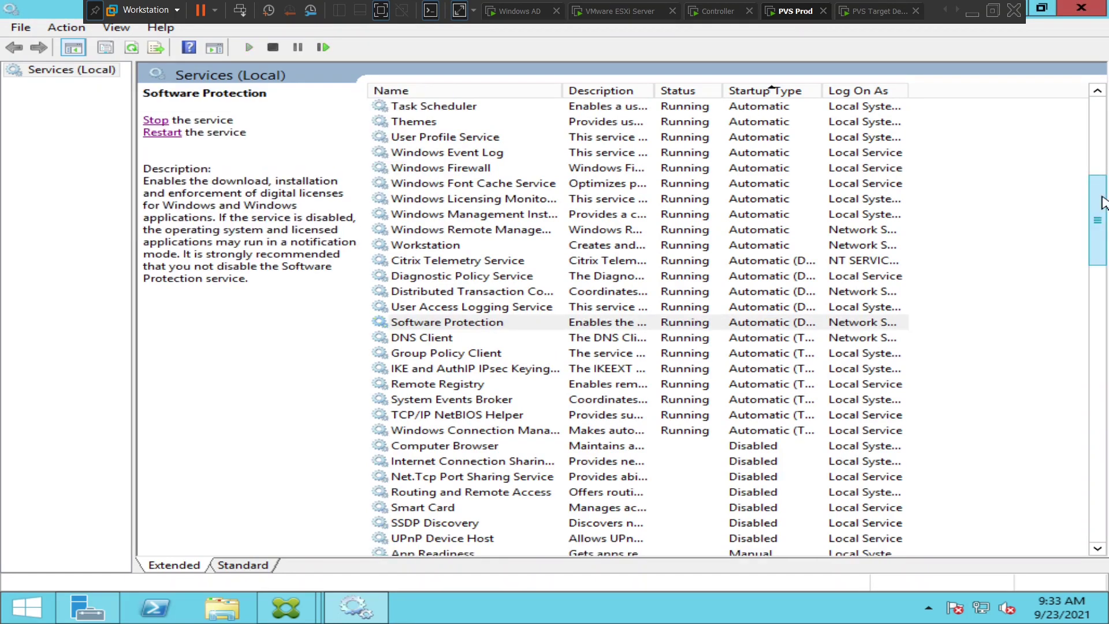
left_click_drag(1101, 206, 1098, 130)
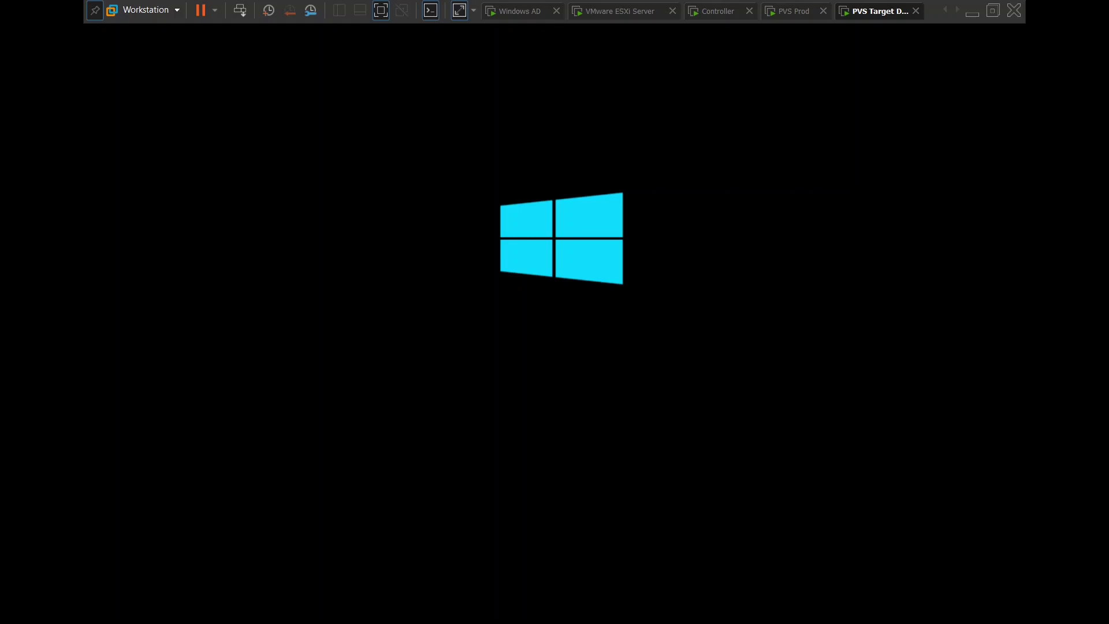
Step: Confirm the Citrix PVS TFTP Service is Running on PVS Prod, then view the booting target device
left_click(802, 11)
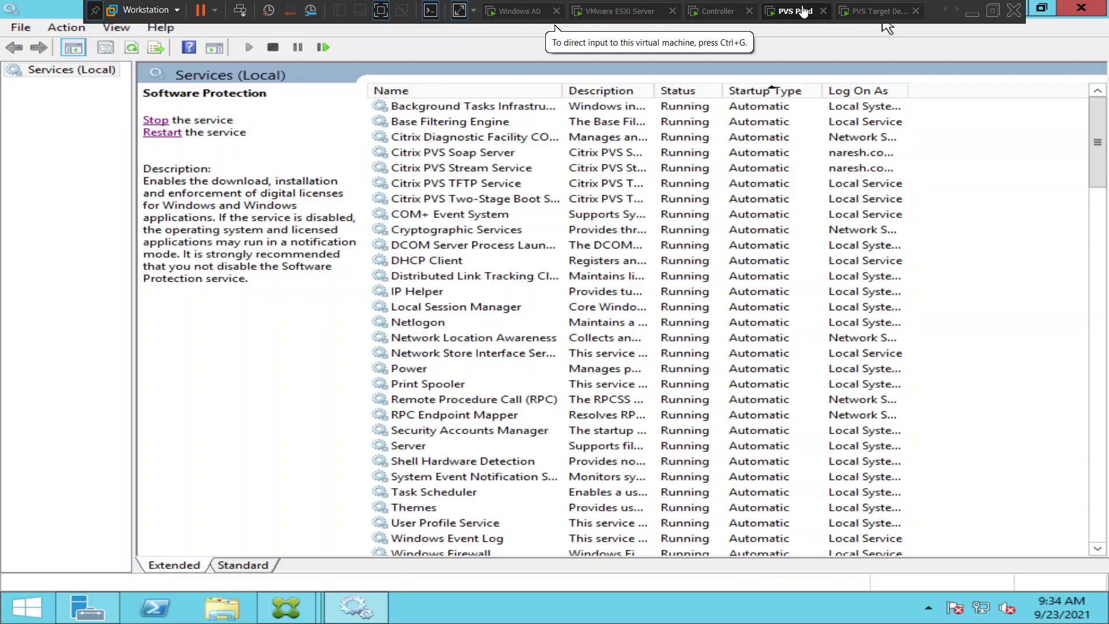
left_click(444, 190)
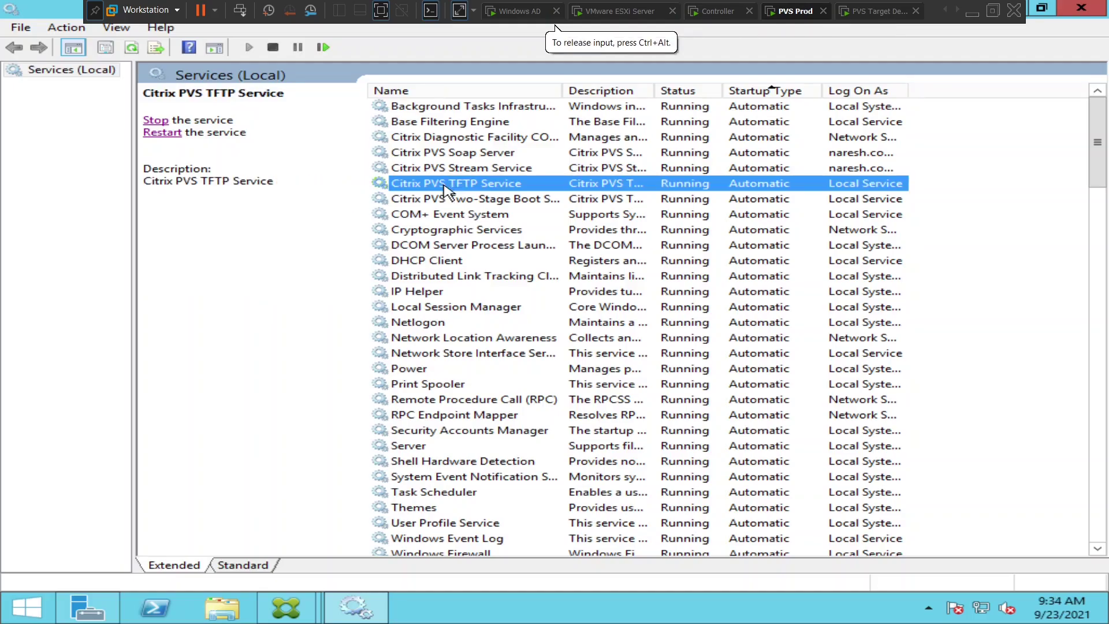
left_click(882, 12)
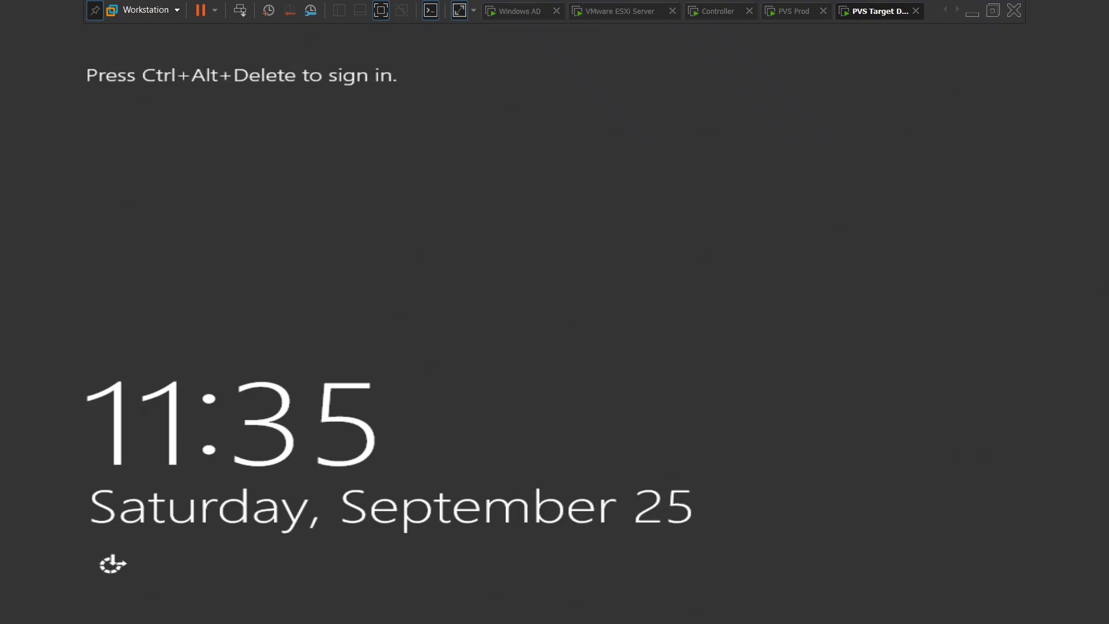
Step: Send Ctrl+Alt+Del to the target device VM and sign in with the Administrator password
right_click(872, 14)
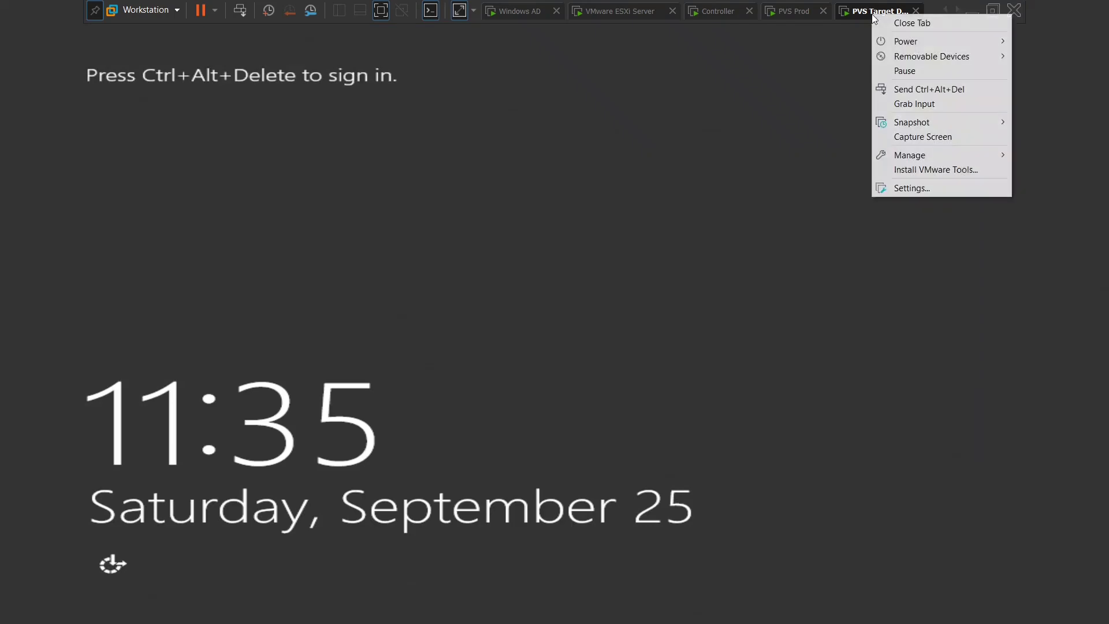
left_click(917, 89)
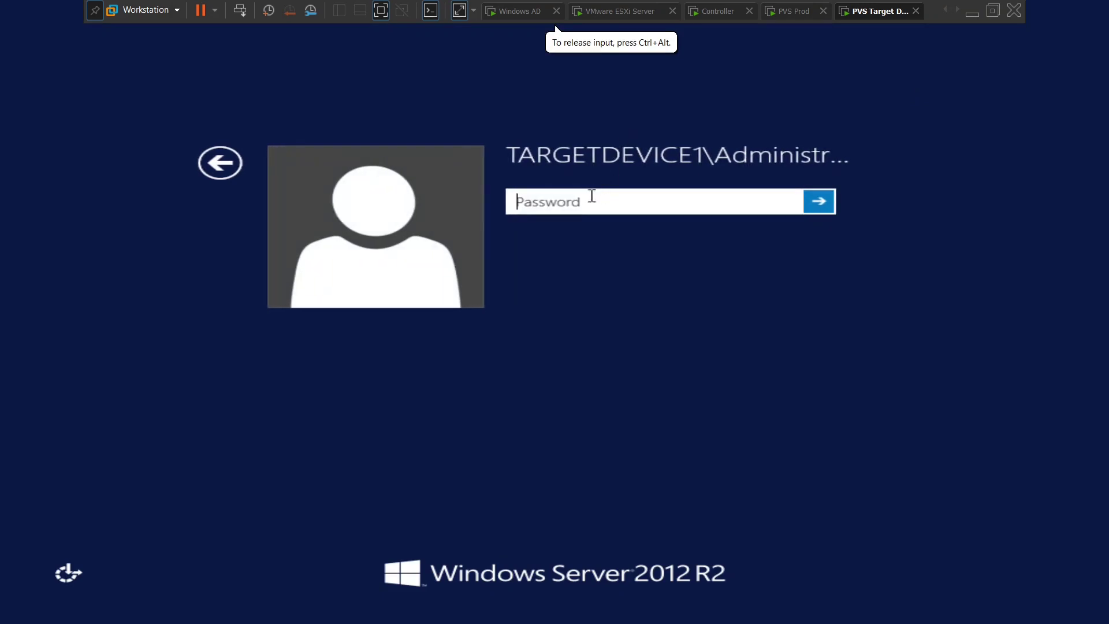
type("••••••")
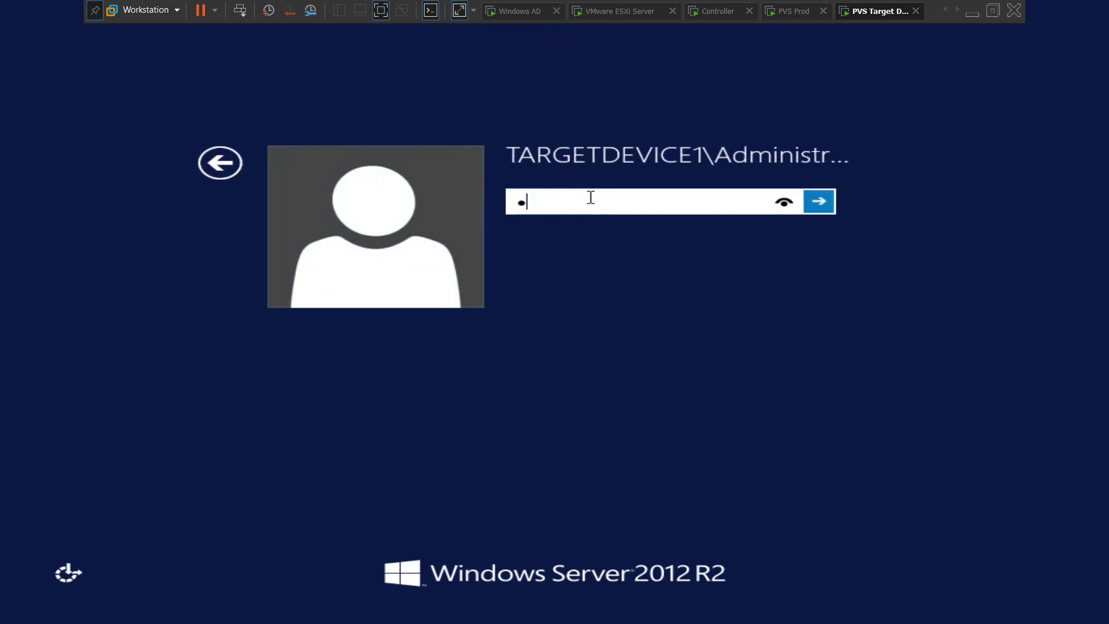
type("••••••••")
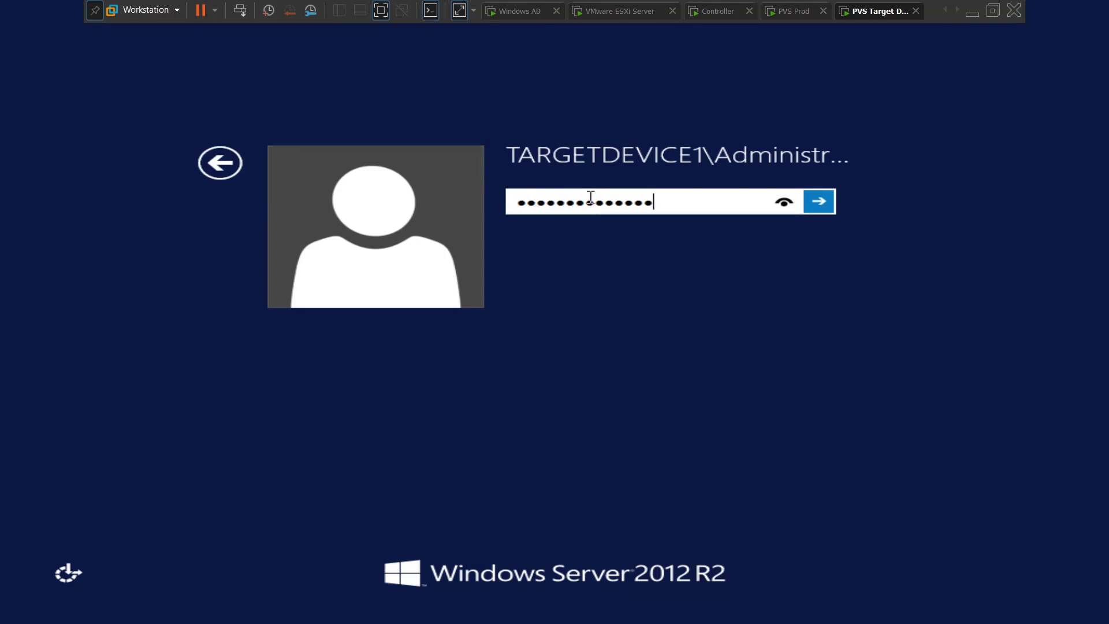
key("Return")
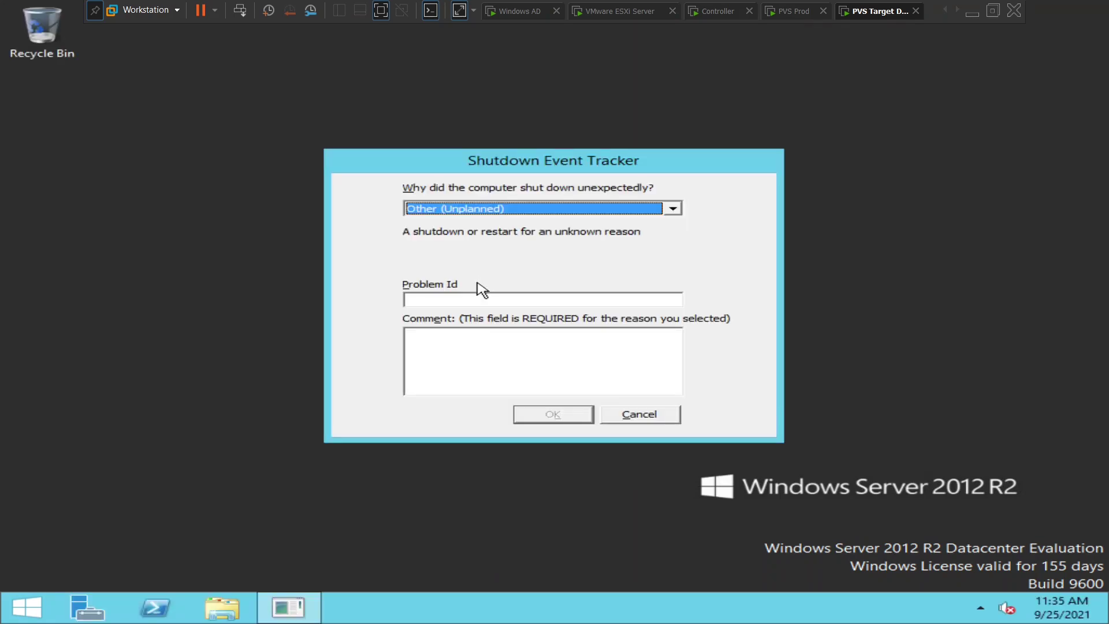
Step: Cancel the Shutdown Event Tracker prompt on the target VM's desktop
left_click(639, 407)
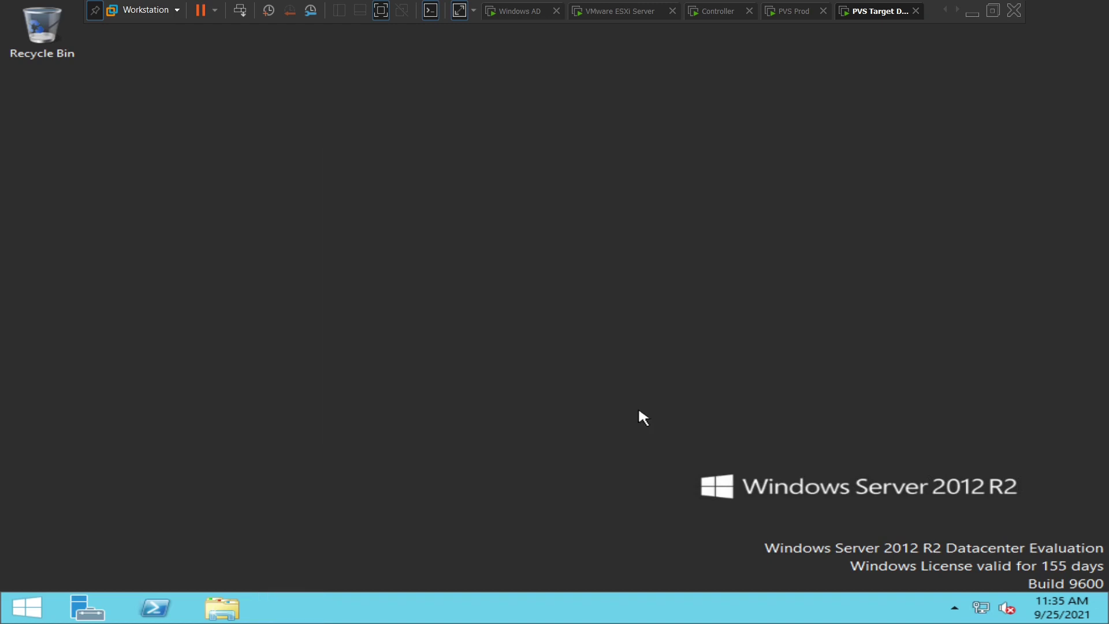